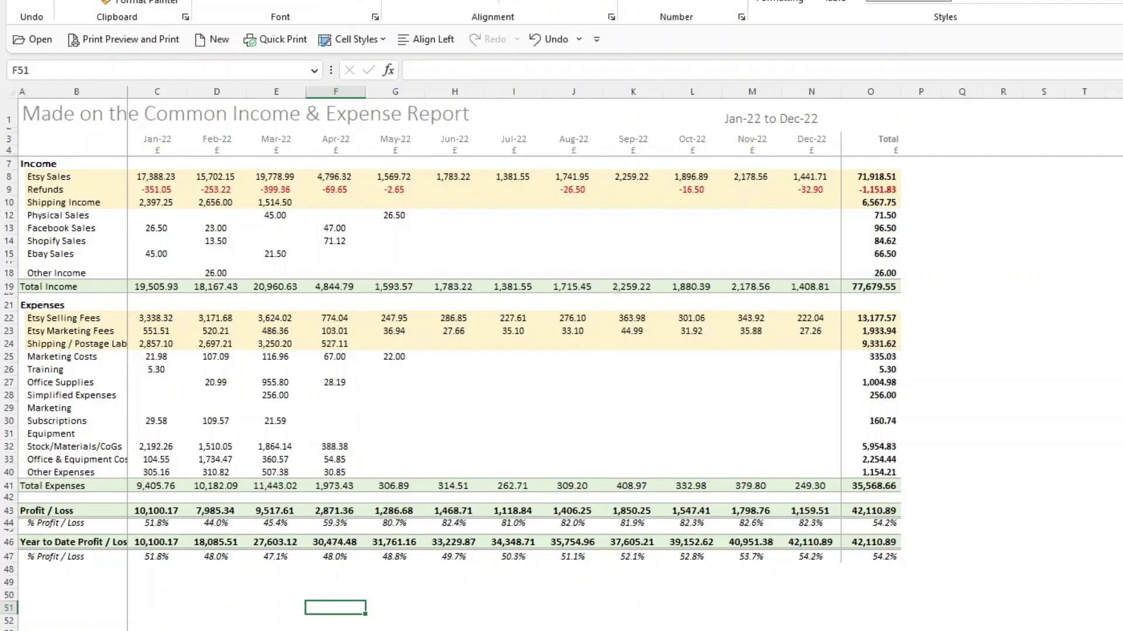
Deselect the Other Income table and return to the Jan-22 to Dec-22 Income & Expense Report.
key(ctrl+Page_Down)
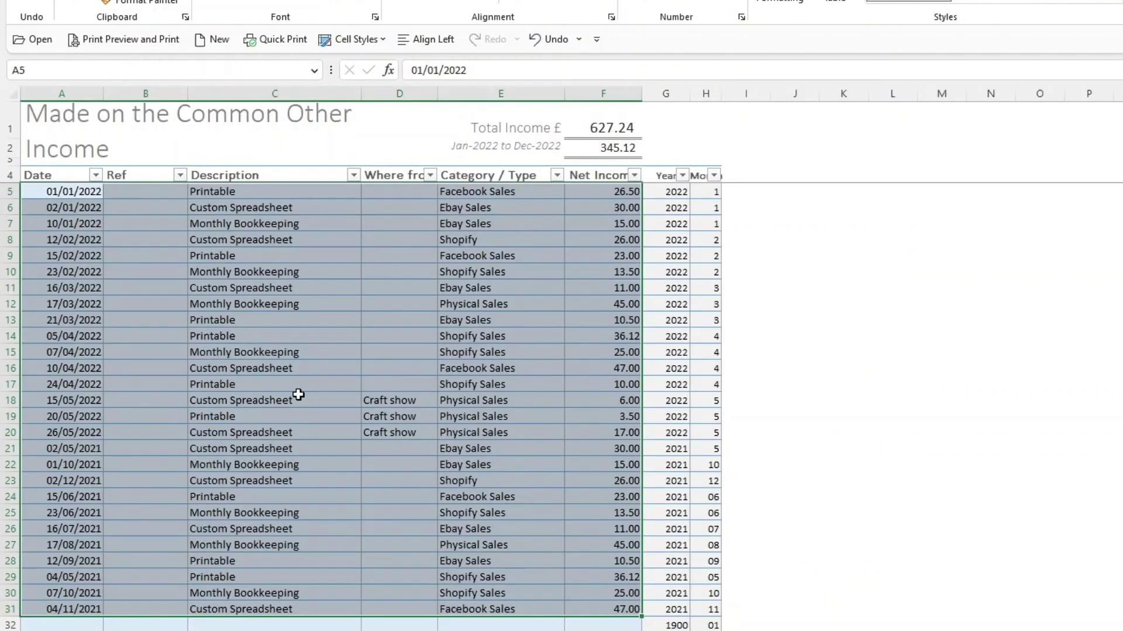
click(274, 384)
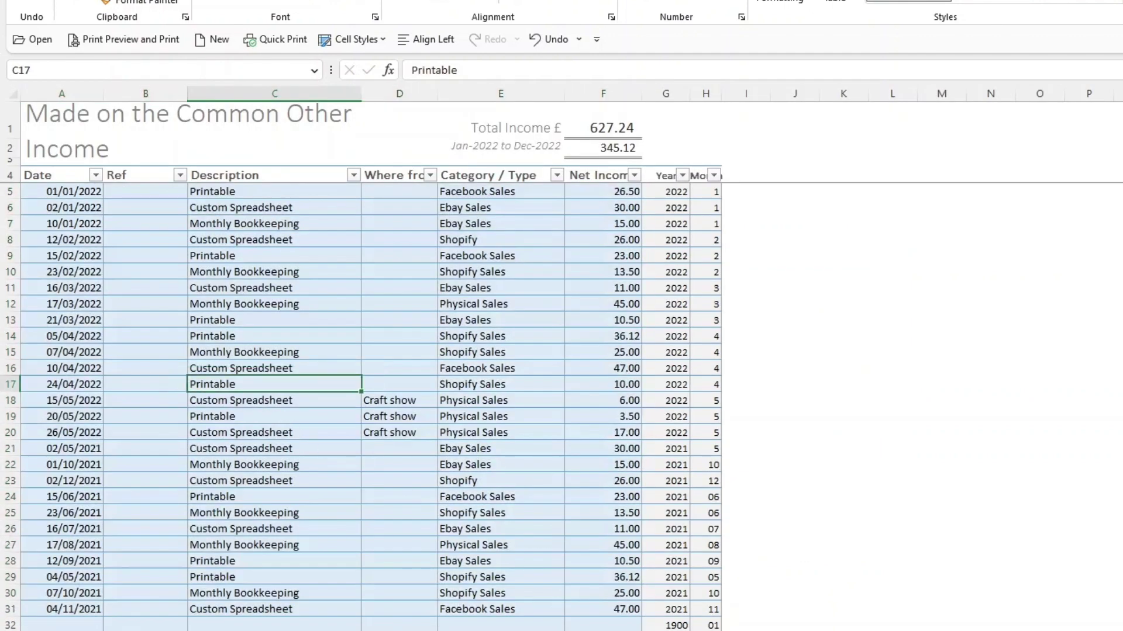
key(ctrl+Page_Up)
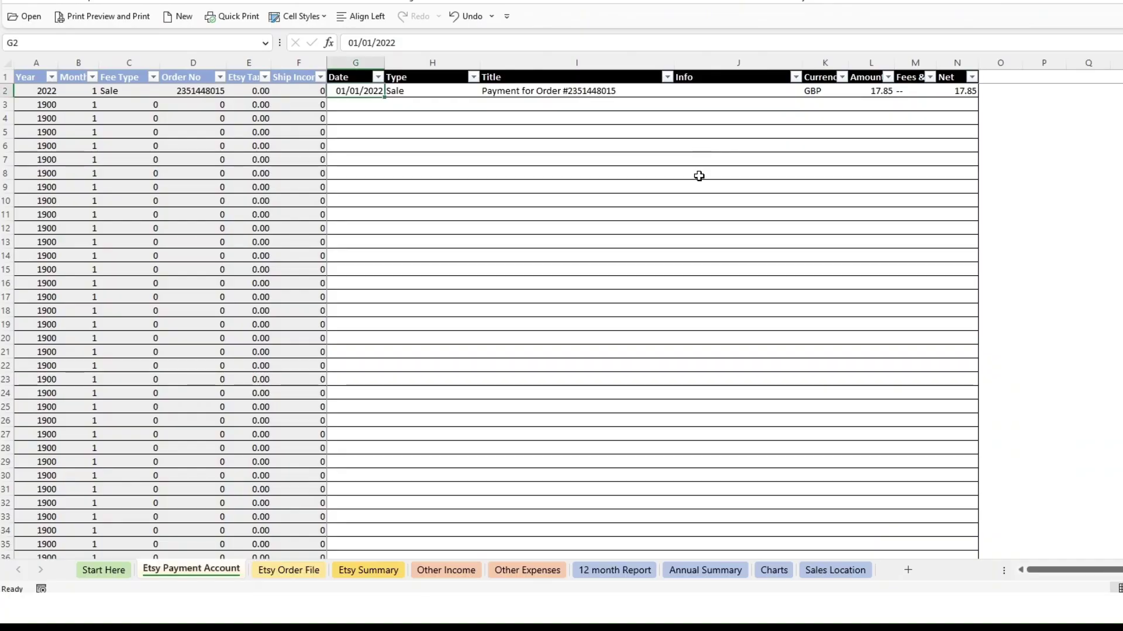
Enter 2023 as the starting year in Start Here cell D7, then revisit the Etsy Payment Account data.
click(699, 173)
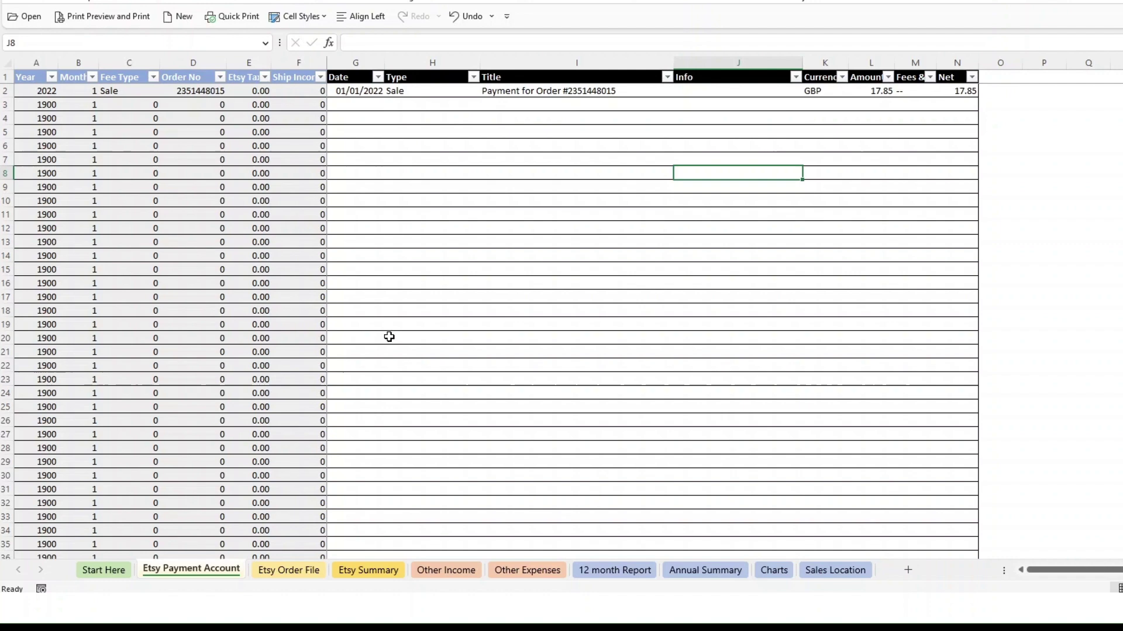
click(116, 575)
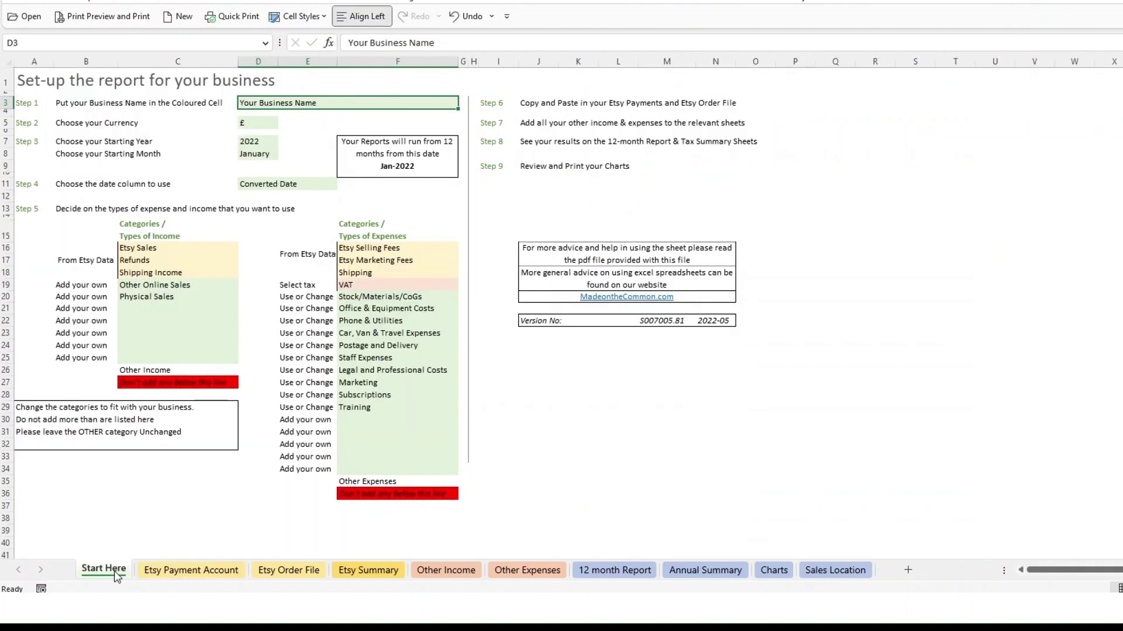
click(256, 142)
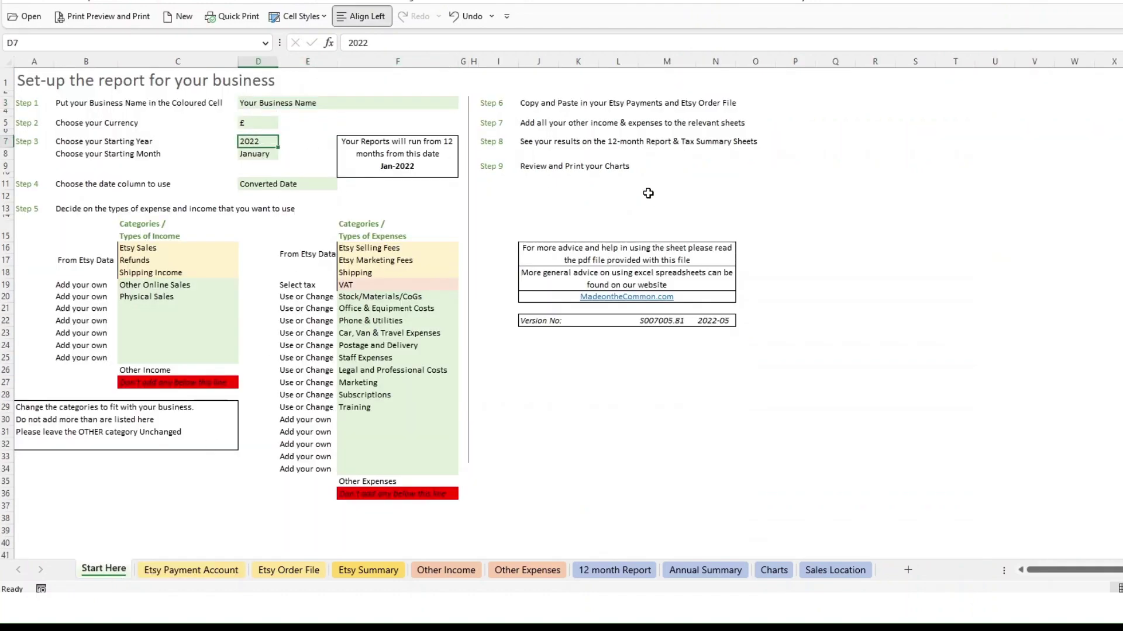
text(2023)
key(Return)
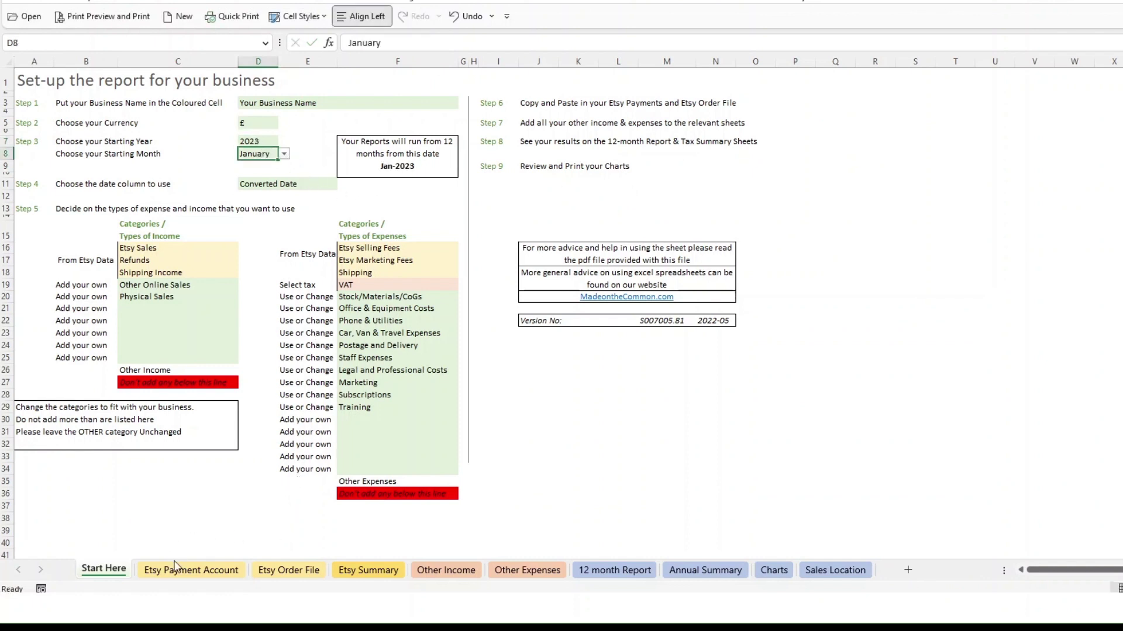
click(201, 572)
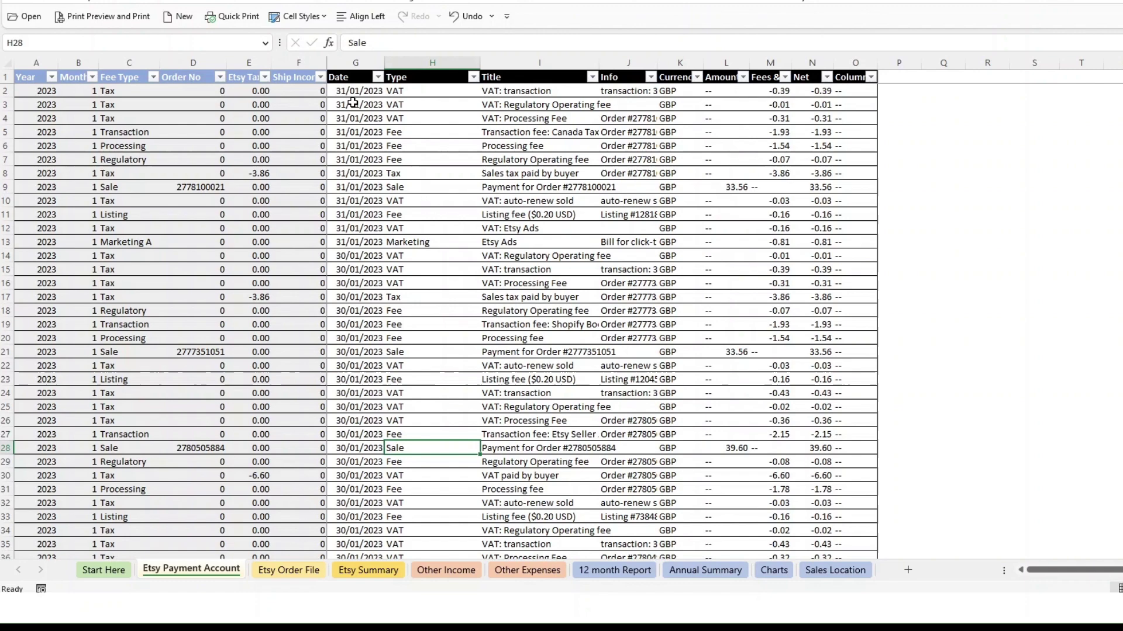
After checking the Etsy Order File and 12 month Report, enter 1/1/23 as the Annual Summary start date in J2.
click(296, 572)
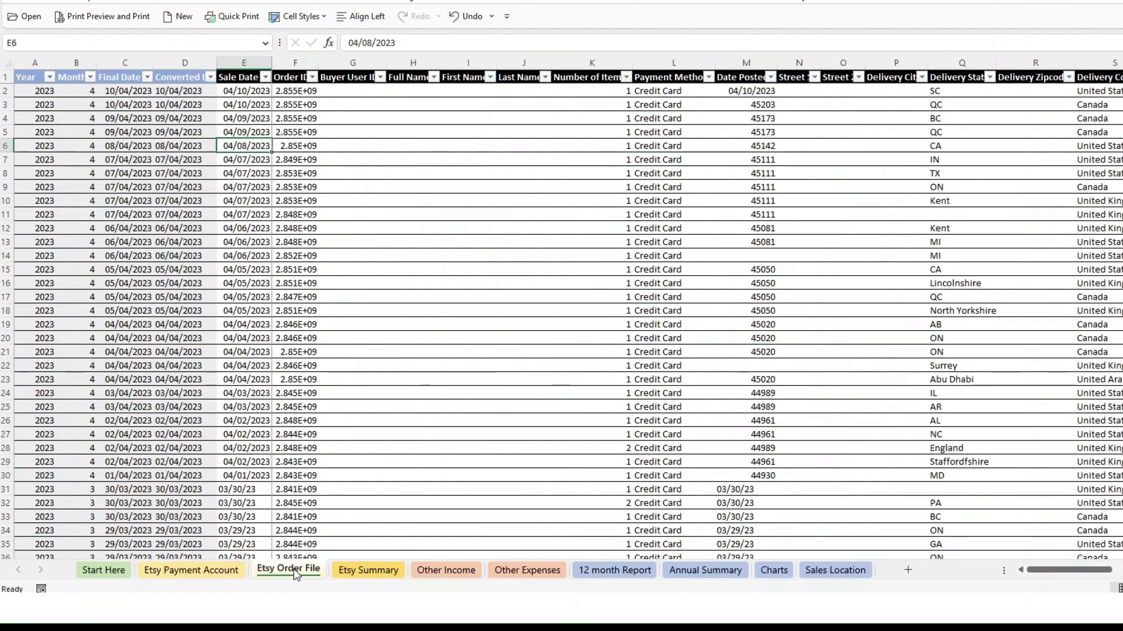
click(615, 570)
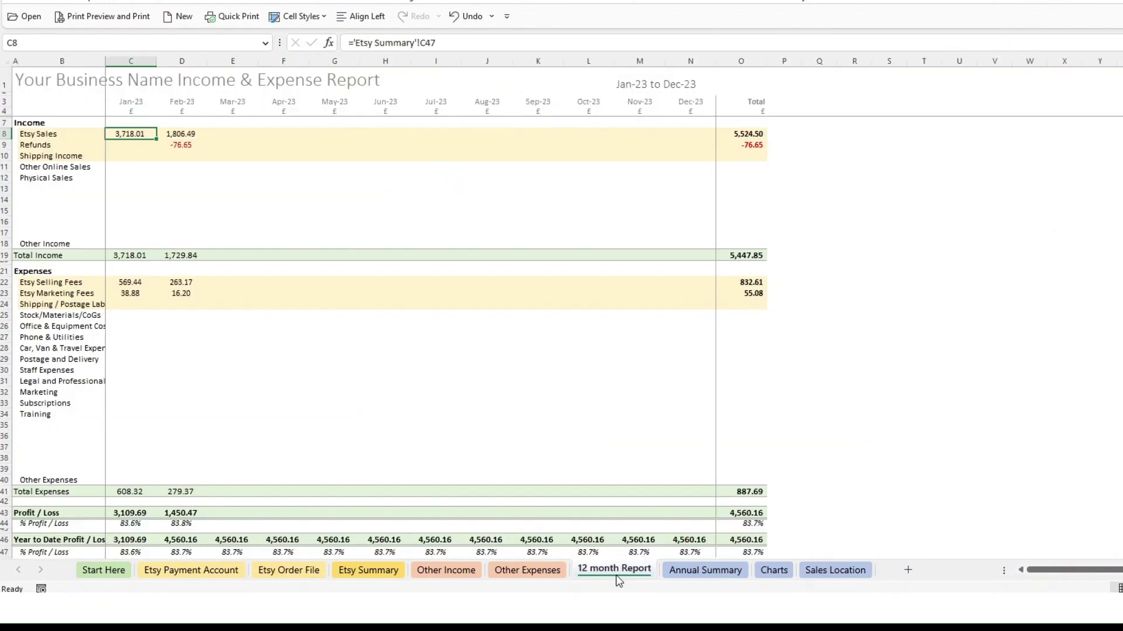
click(698, 571)
click(458, 103)
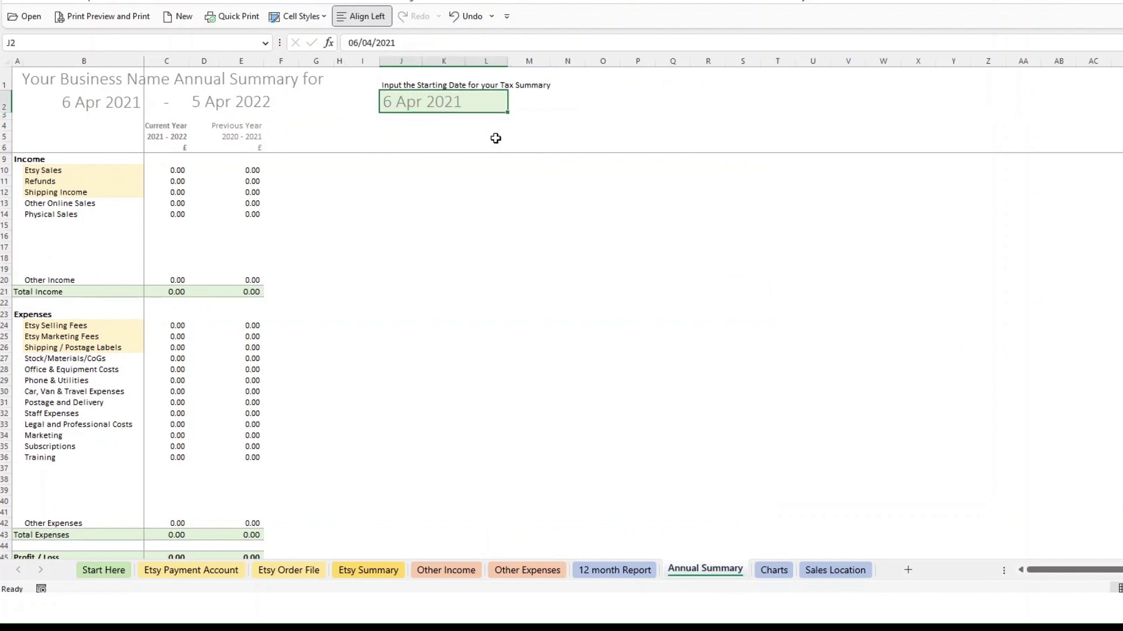
text(1/1/23)
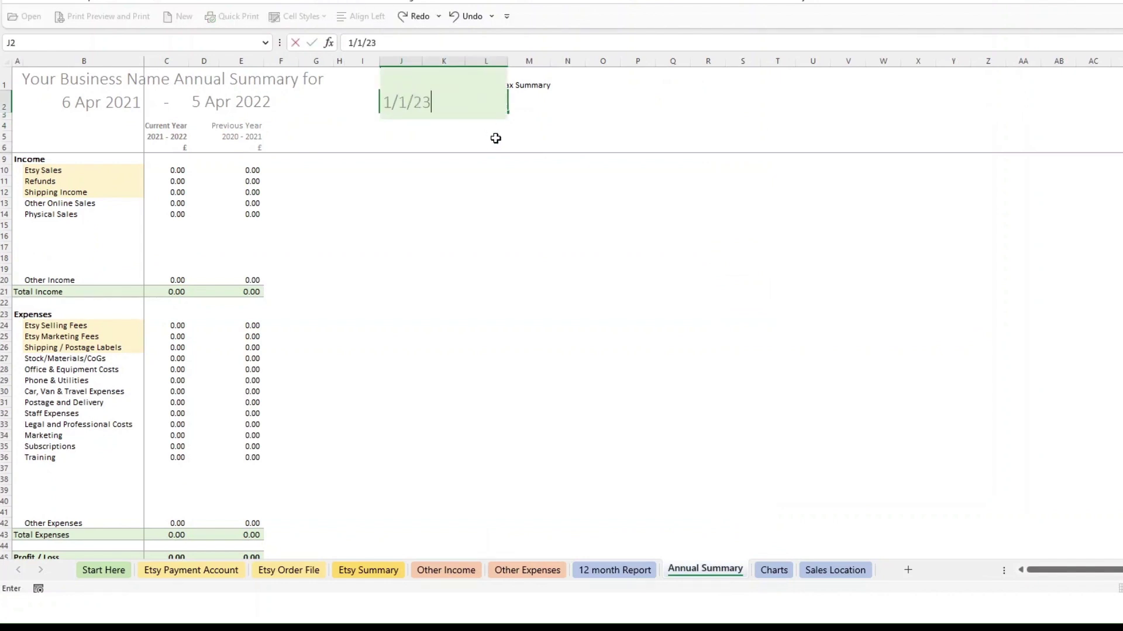
key(Return)
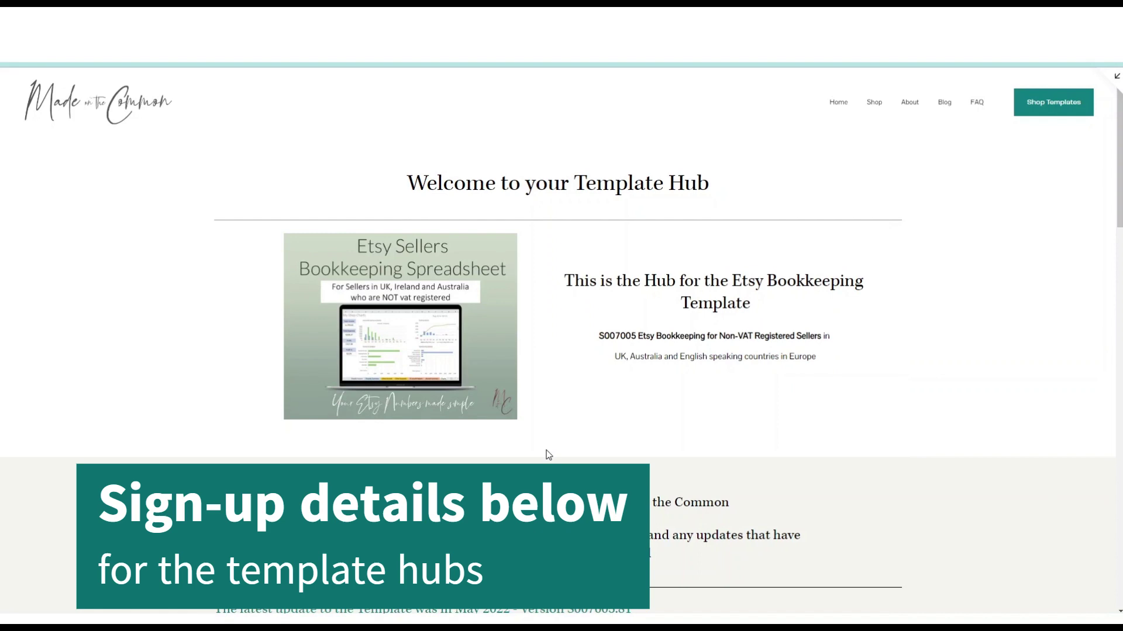
Scroll down the Template Hub page to the links cards.
scroll(543, 445, down, 4)
scroll(543, 445, down, 10)
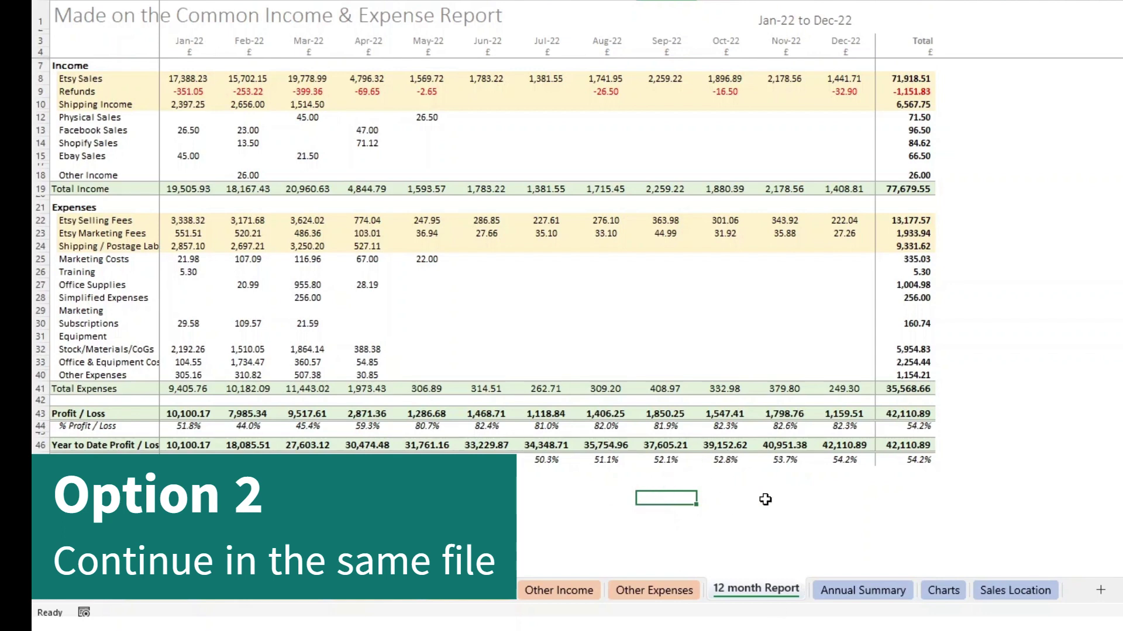
Review the Annual Summary and 12 month Report, then go to the Etsy Payment Account sheet.
click(842, 595)
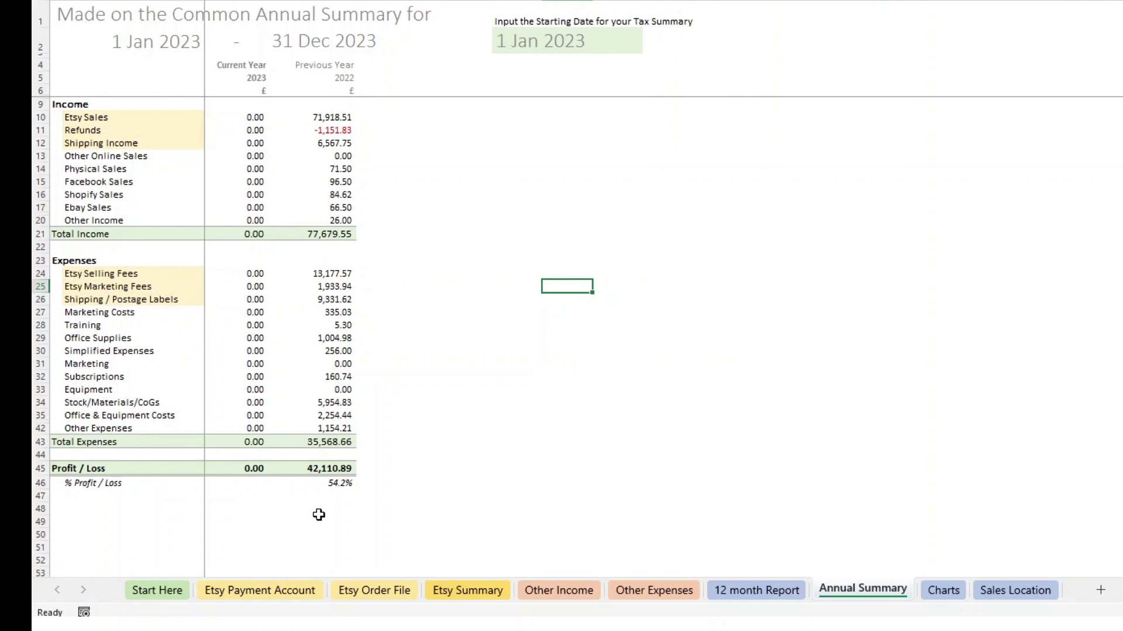
click(757, 591)
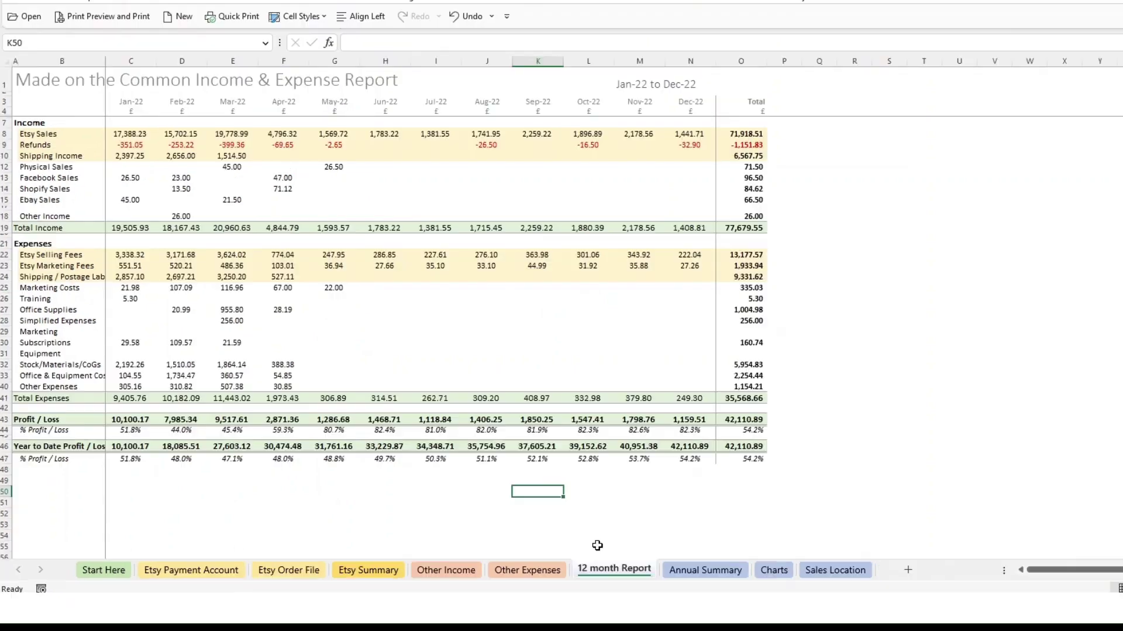
click(193, 571)
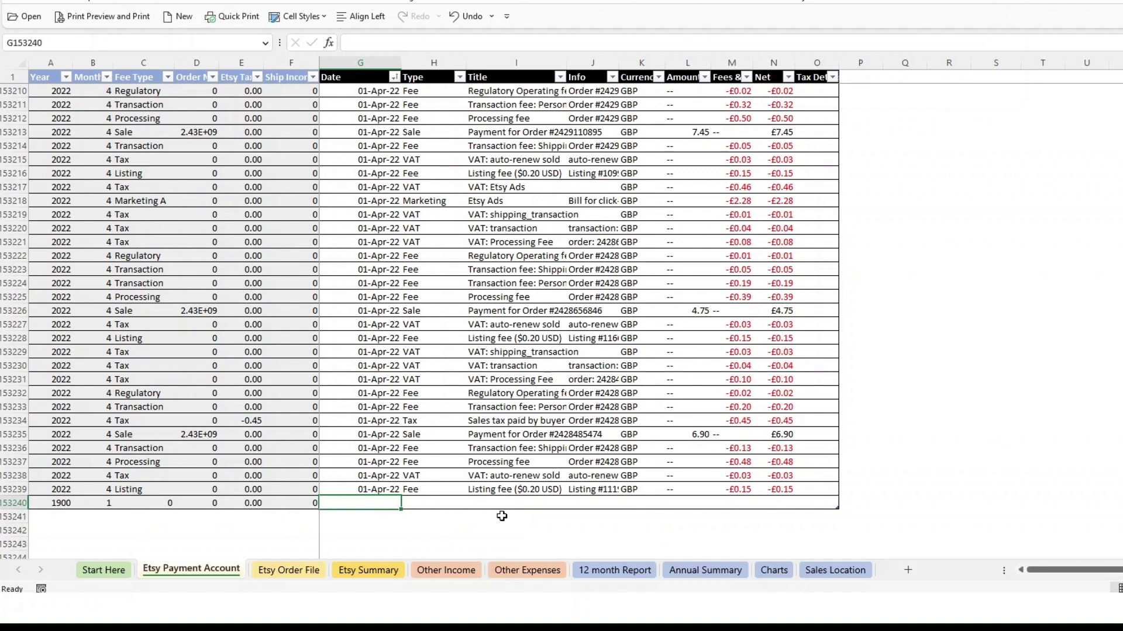
Extend the Etsy Payment Account table with a placeholder row, clear it, and paste the 2023 payments from row 153240.
key(Down)
text(1)
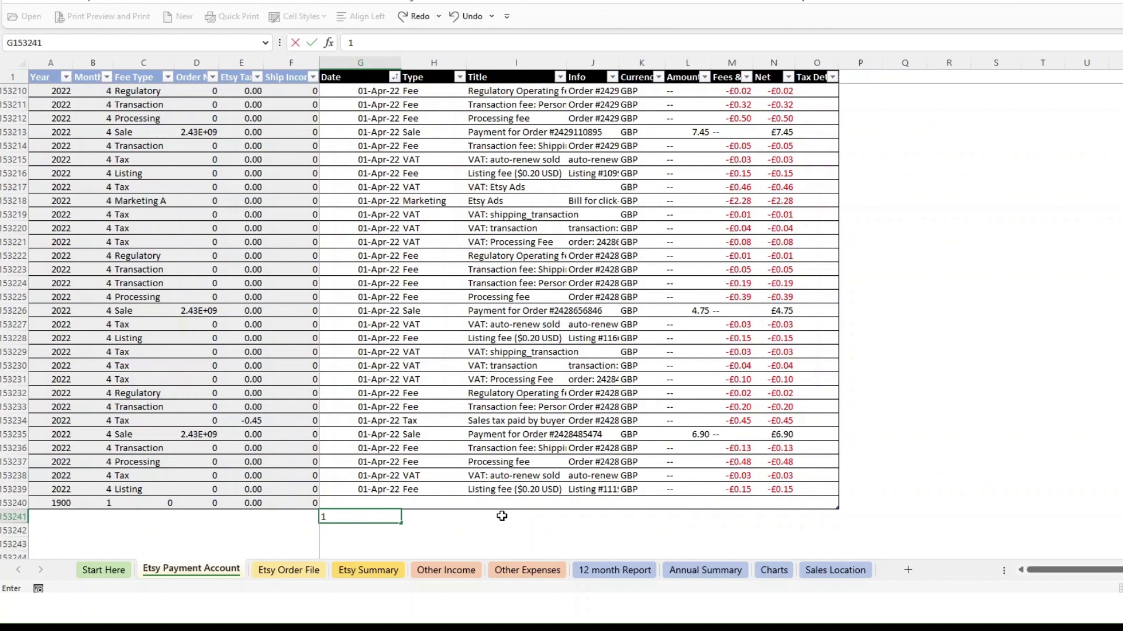
key(Return)
key(Up)
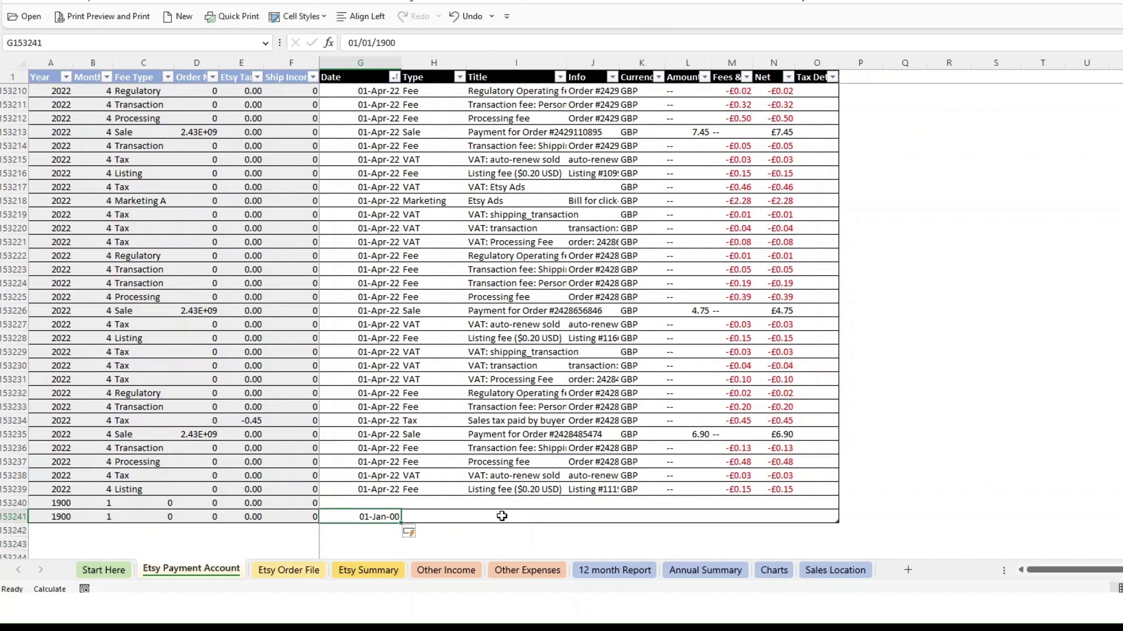
key(Delete)
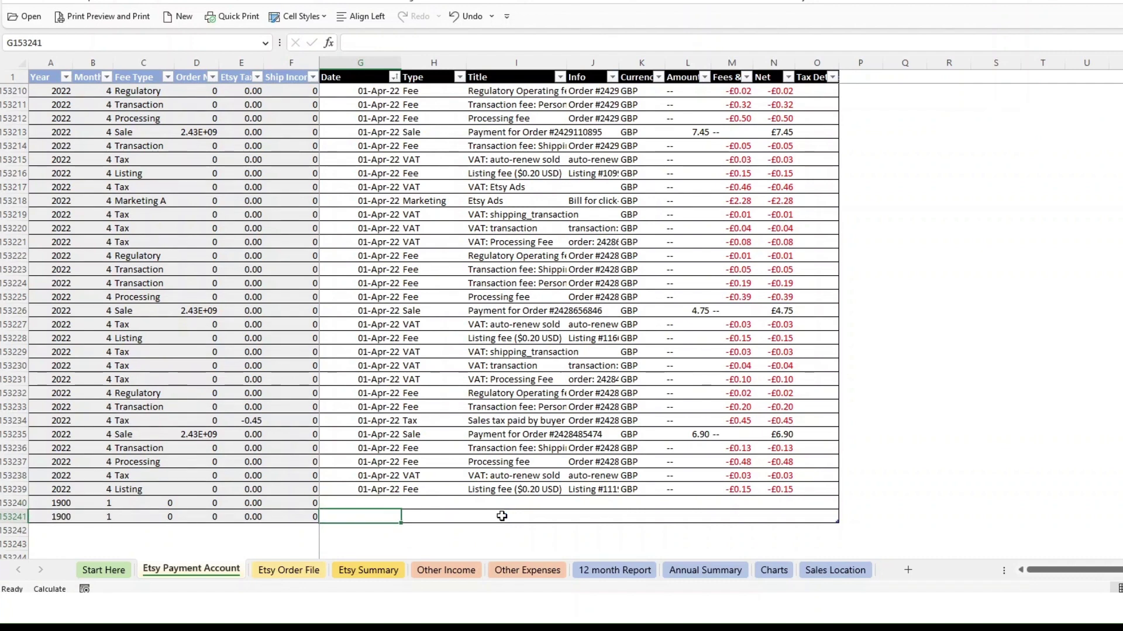
key(Up)
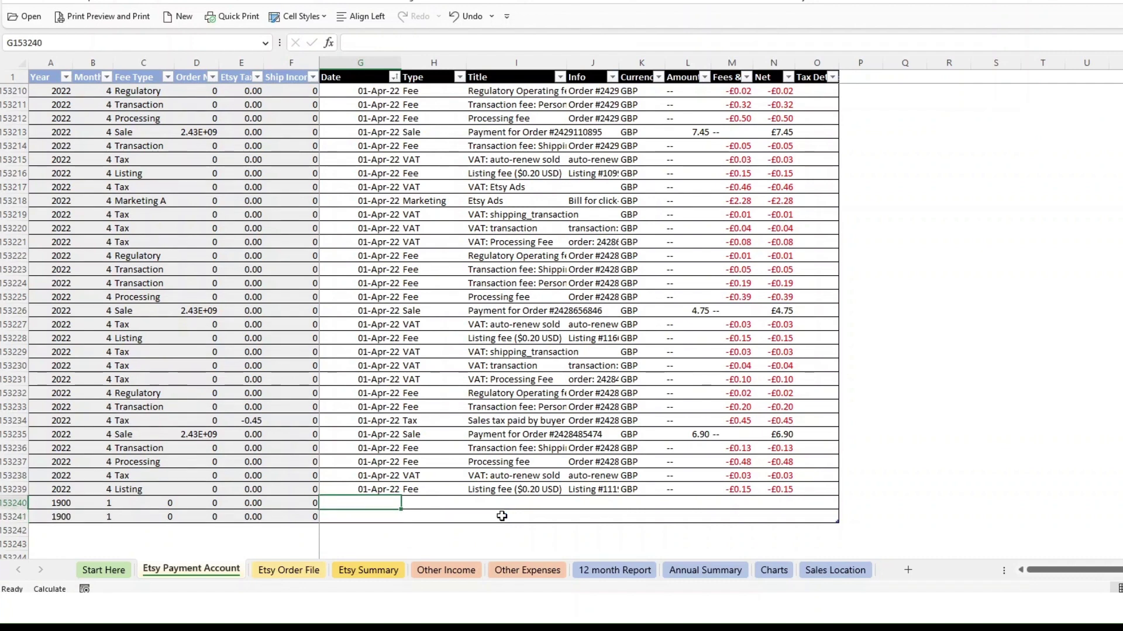
key(Delete)
key(ctrl+v)
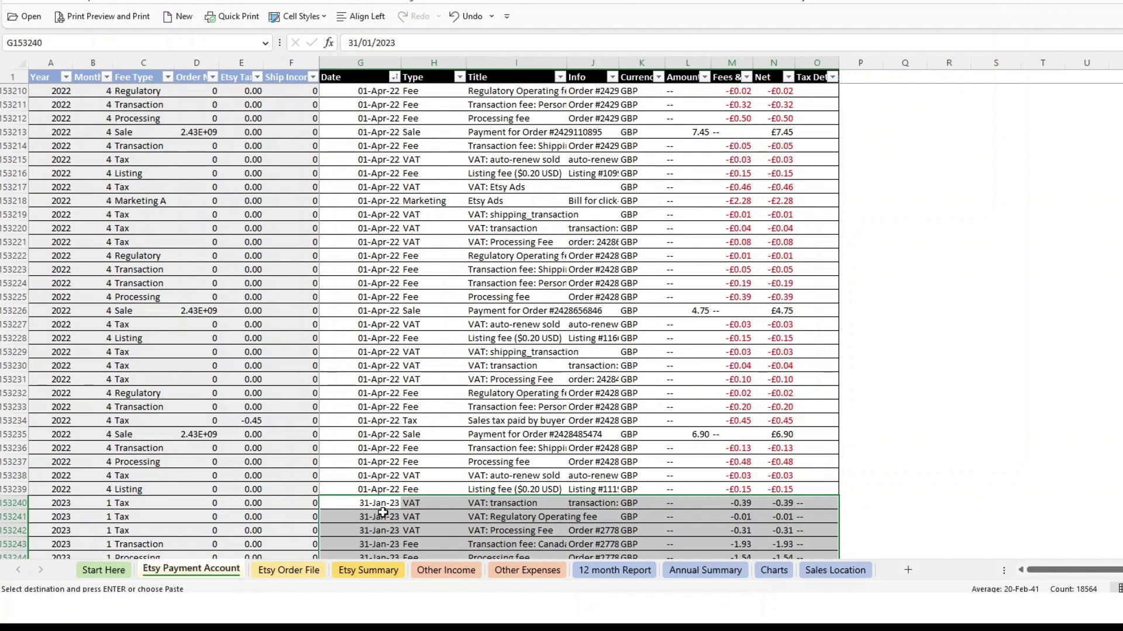
Paste the 2023 orders into the Etsy Order File below the existing rows.
click(288, 572)
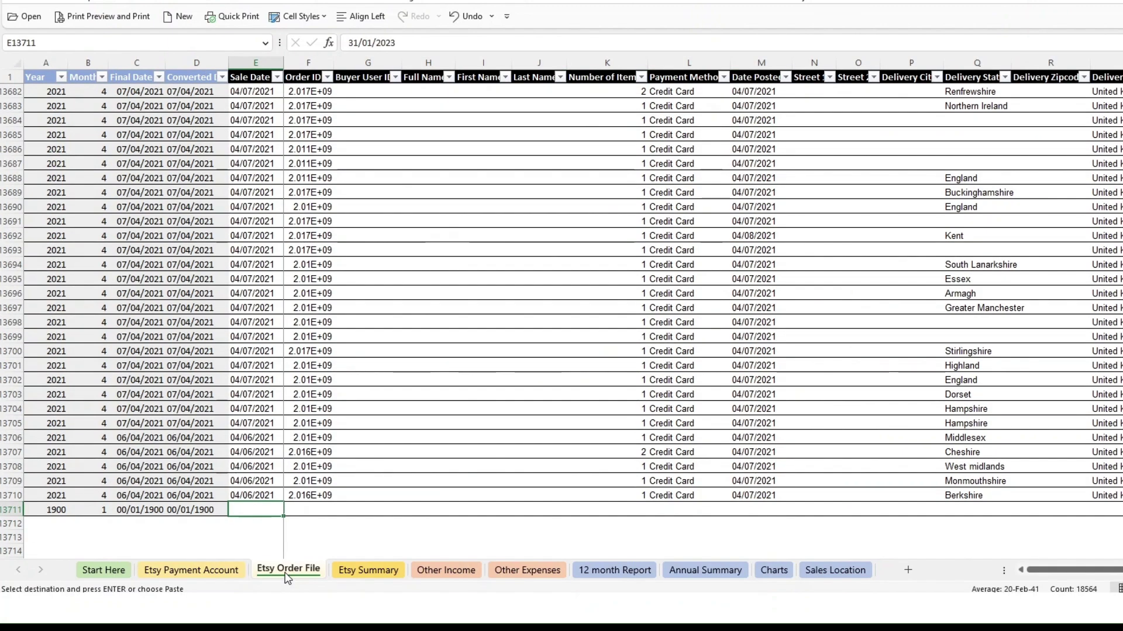
key(ctrl+v)
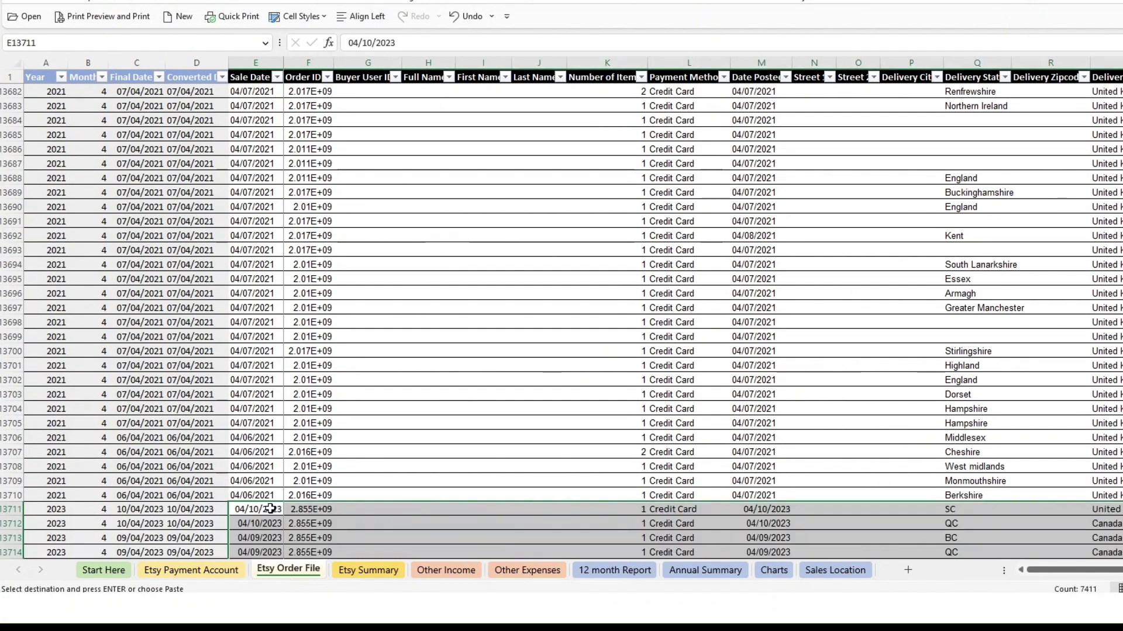
click(270, 509)
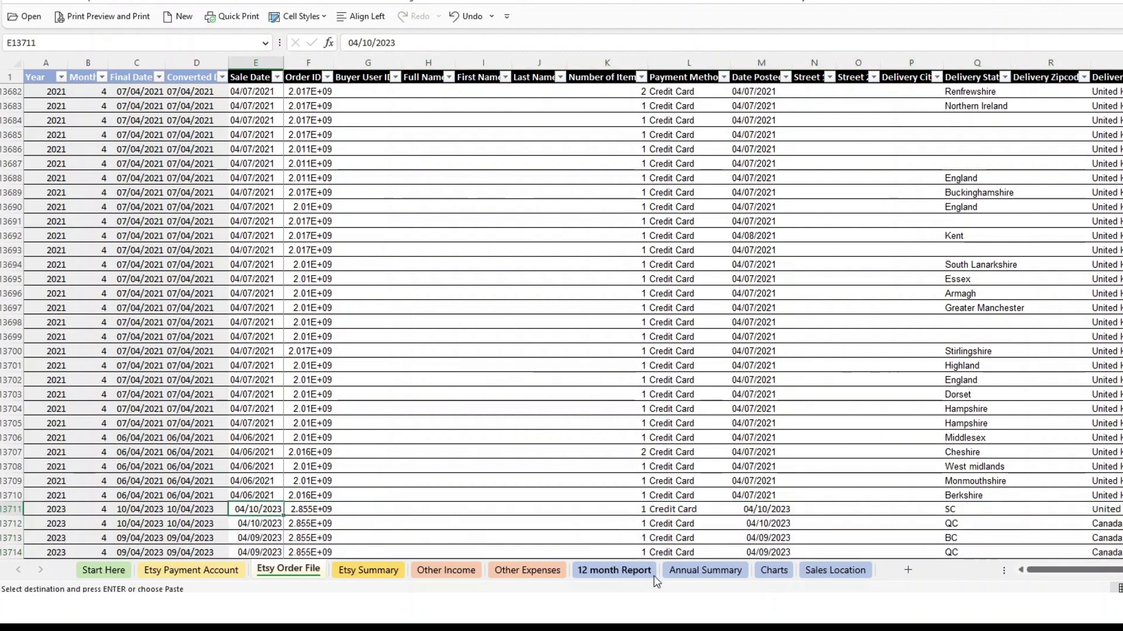
Change the Start Here starting year from 2022 to 2023 so the 12 month Report covers Jan-23 to Dec-23.
click(636, 570)
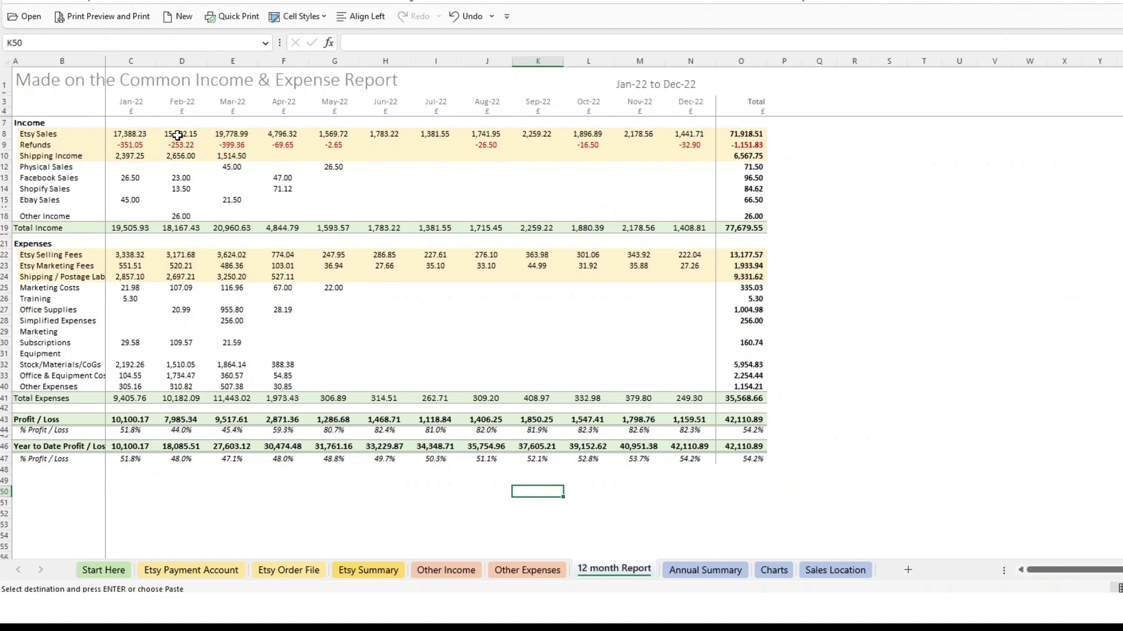
click(129, 571)
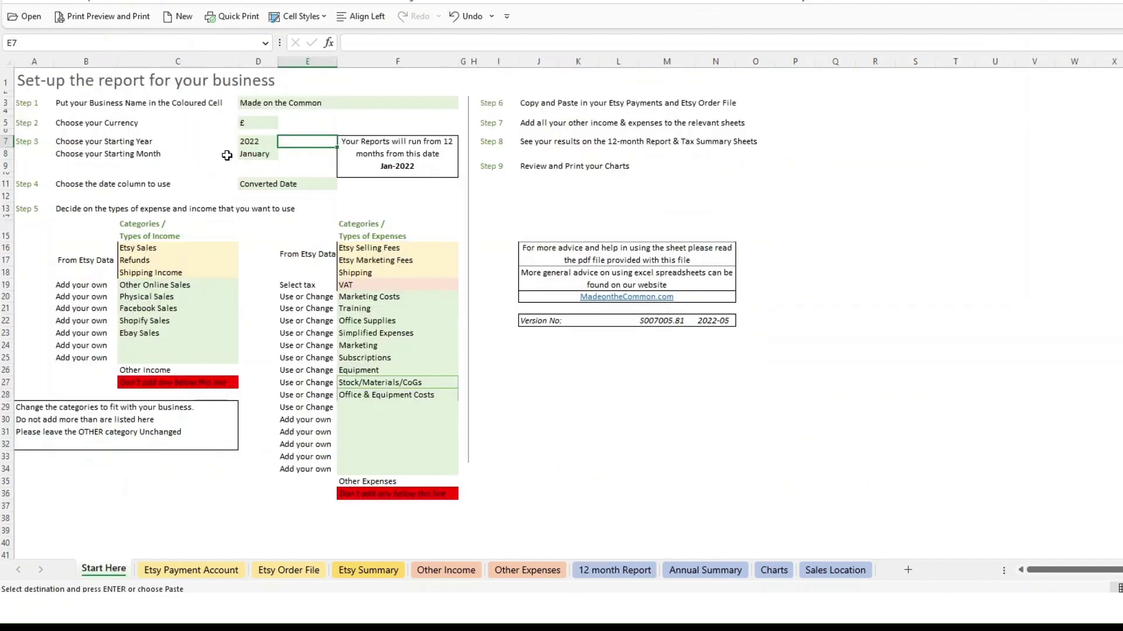
click(276, 144)
text(2023)
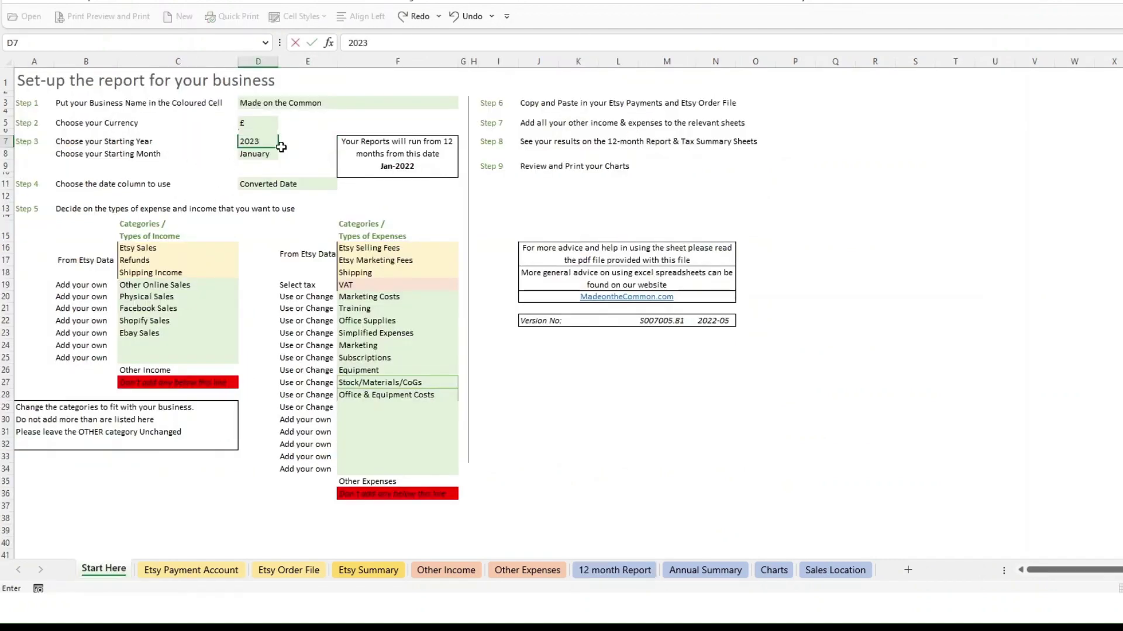
key(Return)
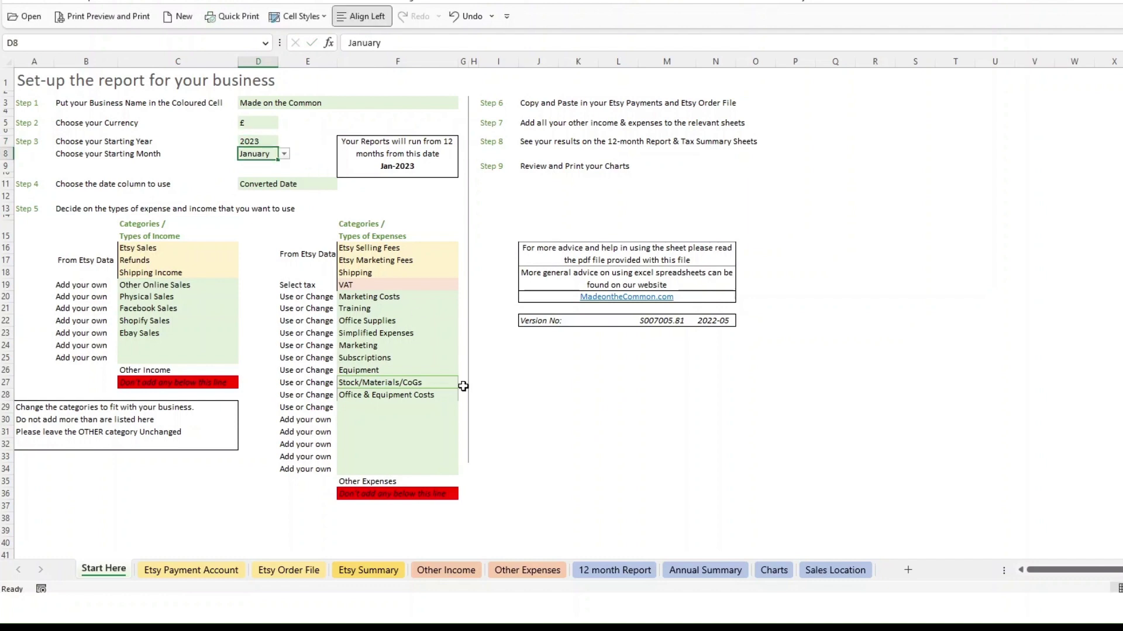
click(614, 571)
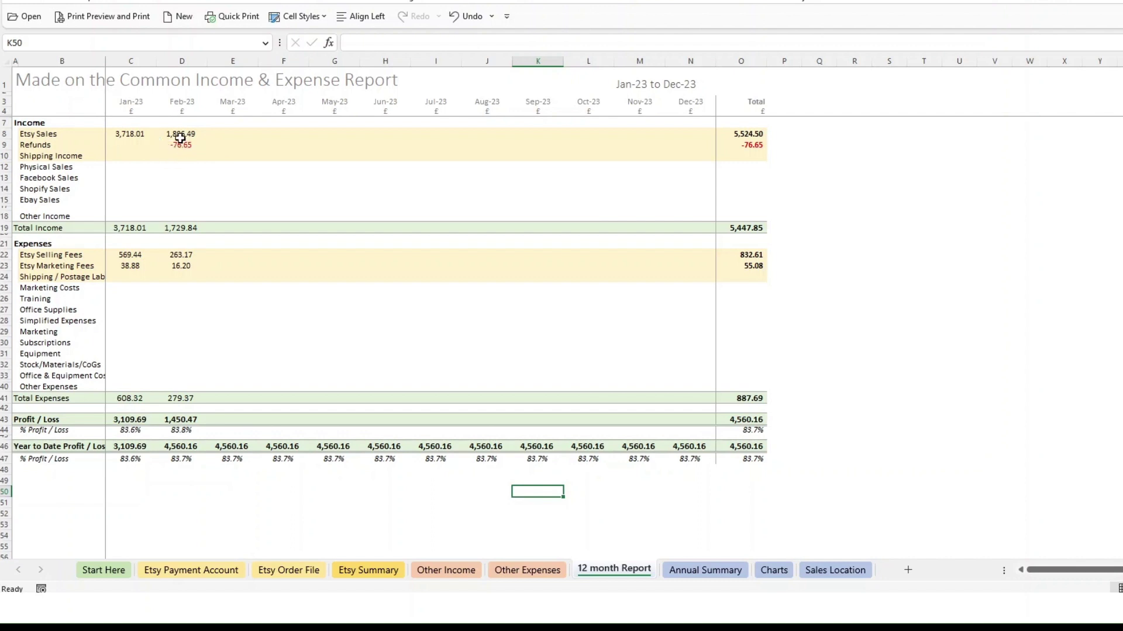
Enter 1/1/22 in the Annual Summary's J2 start date so it compares 2022 with 2021.
click(725, 576)
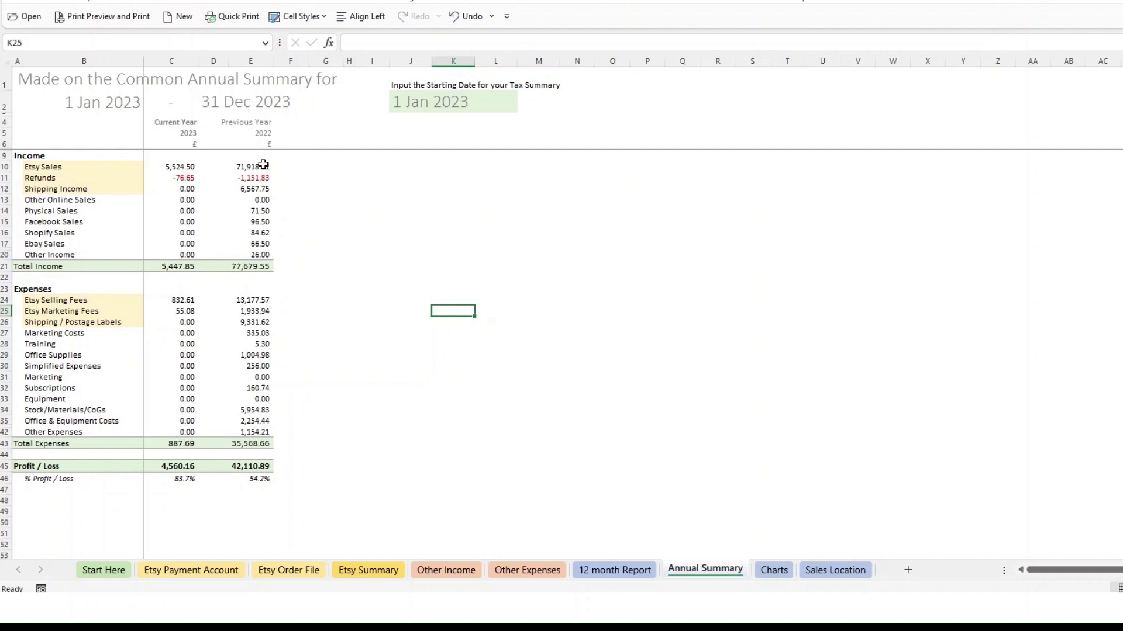
click(419, 103)
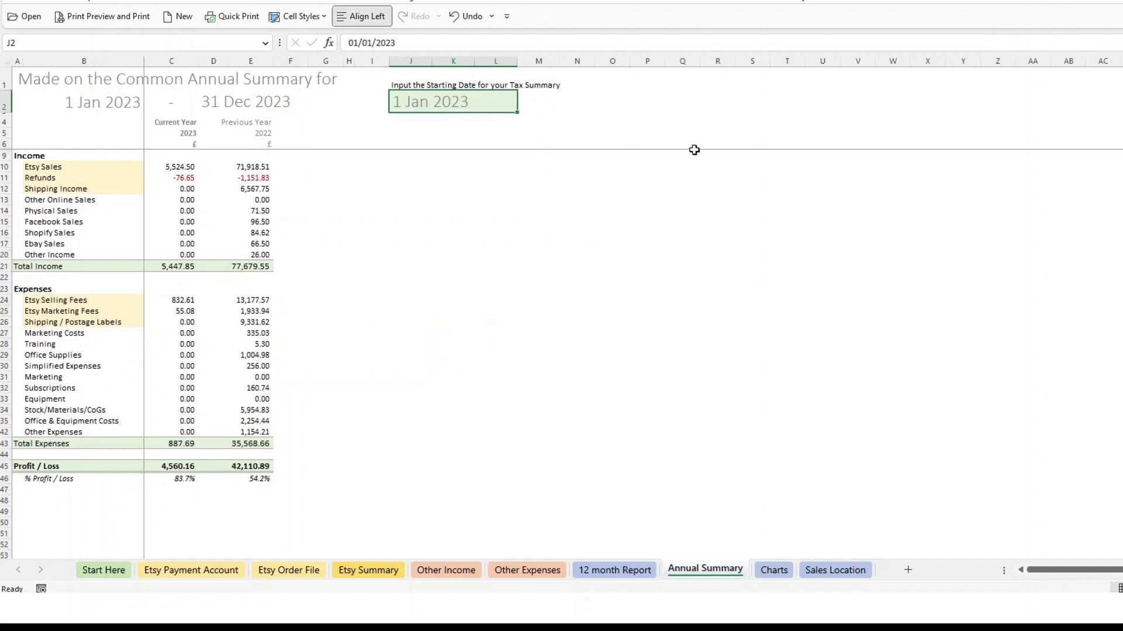
text(1/1/22)
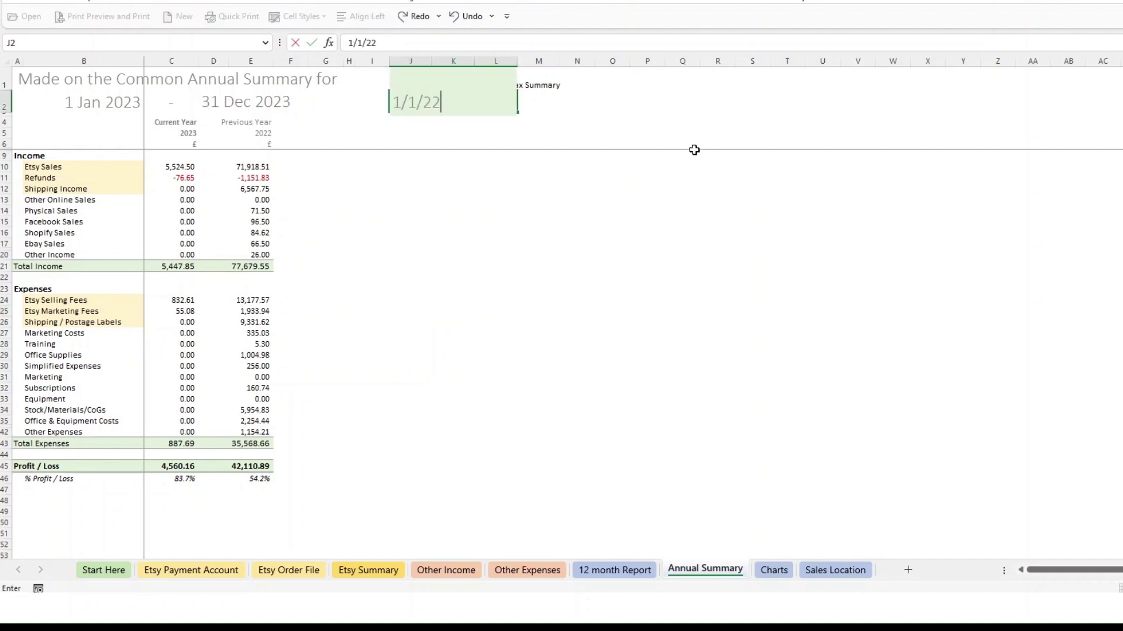
key(Return)
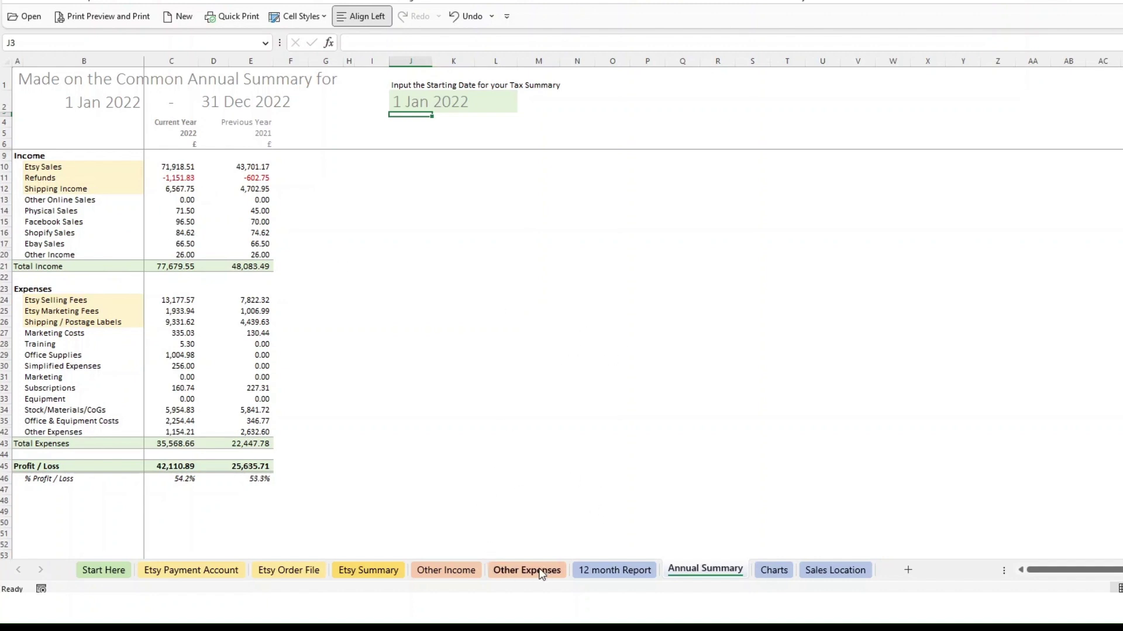
Add a 01/01/2023 Other Income row with description Custom Spreadsheet and net income 50.
click(462, 572)
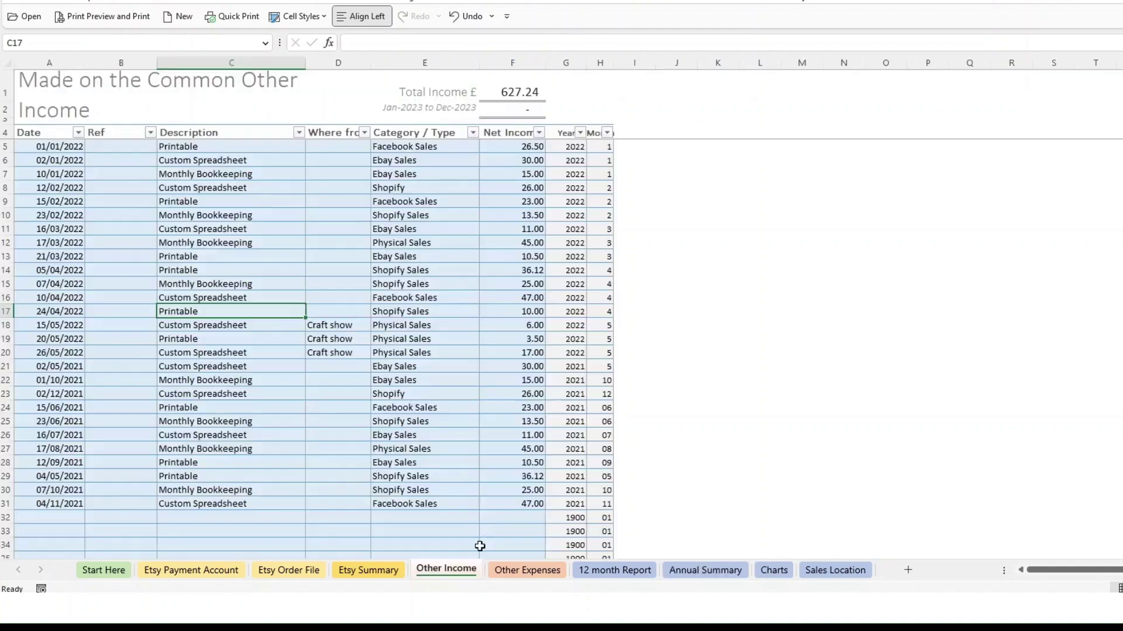
click(63, 512)
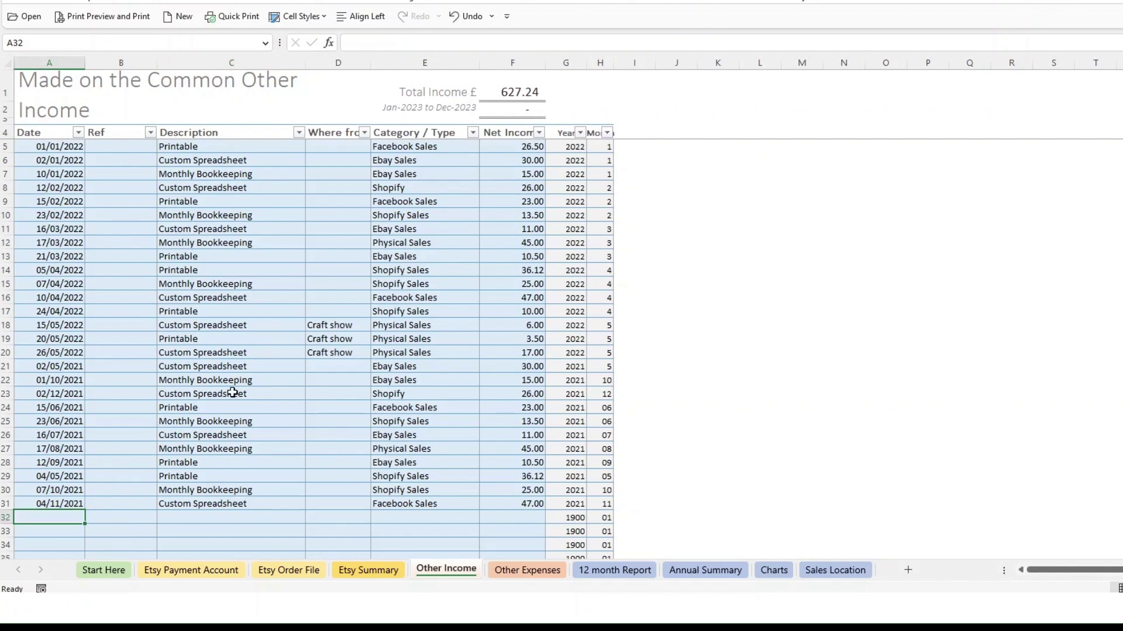
text(1/1/23)
key(ctrl+Return)
key(Tab)
key(Tab)
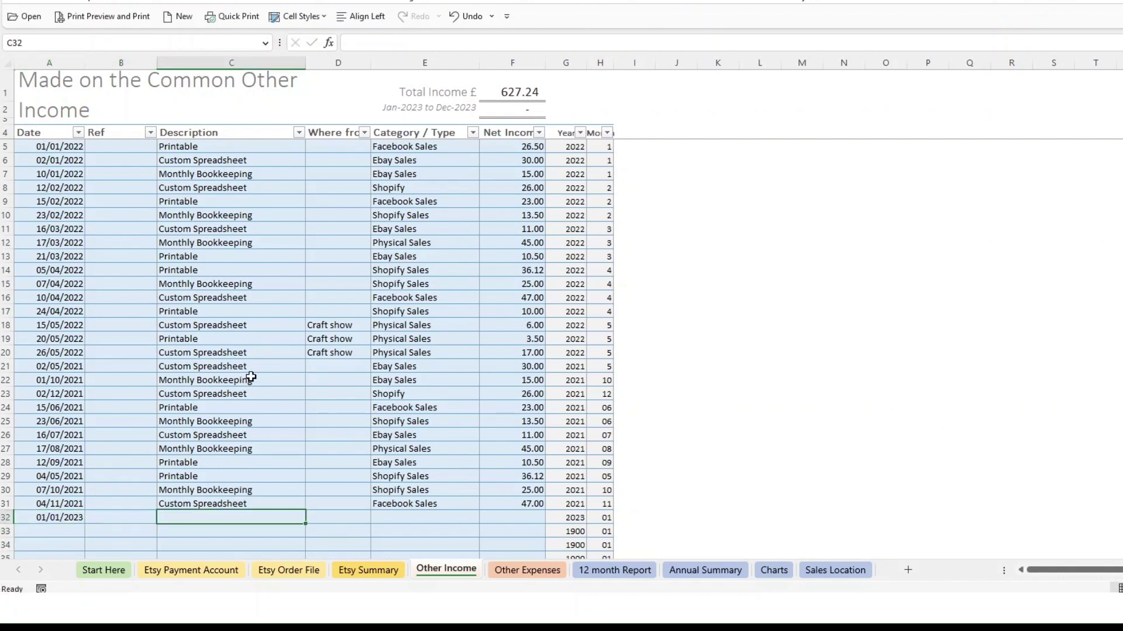
key(Up)
key(ctrl+c)
key(Down)
key(ctrl+v)
key(Tab)
key(Tab)
key(Tab)
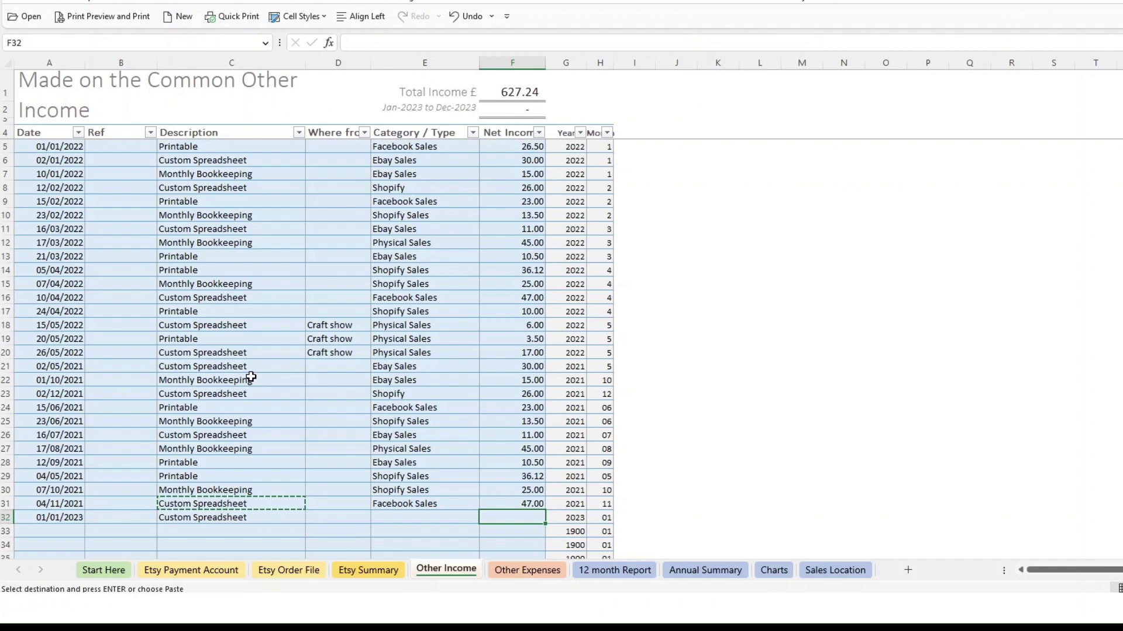
text(50)
key(ctrl+Return)
Copy the Facebook Sales category down into the new Other Income row.
click(428, 521)
key(Up)
key(ctrl+c)
key(Down)
key(ctrl+v)
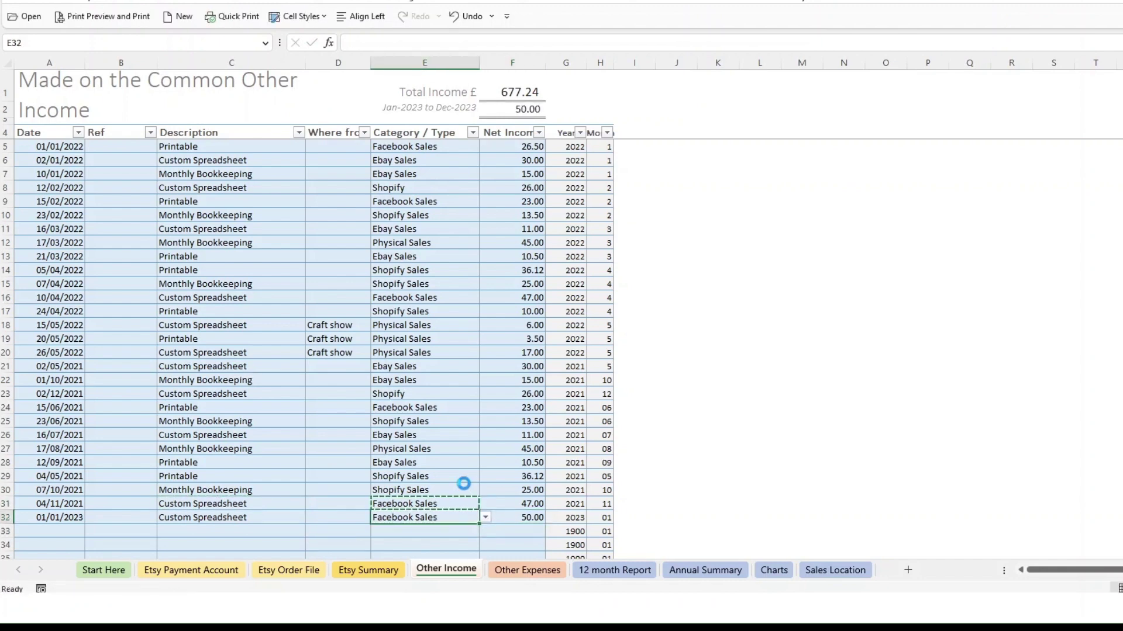
Check the January Facebook Sales total on the 12 month Report.
click(538, 572)
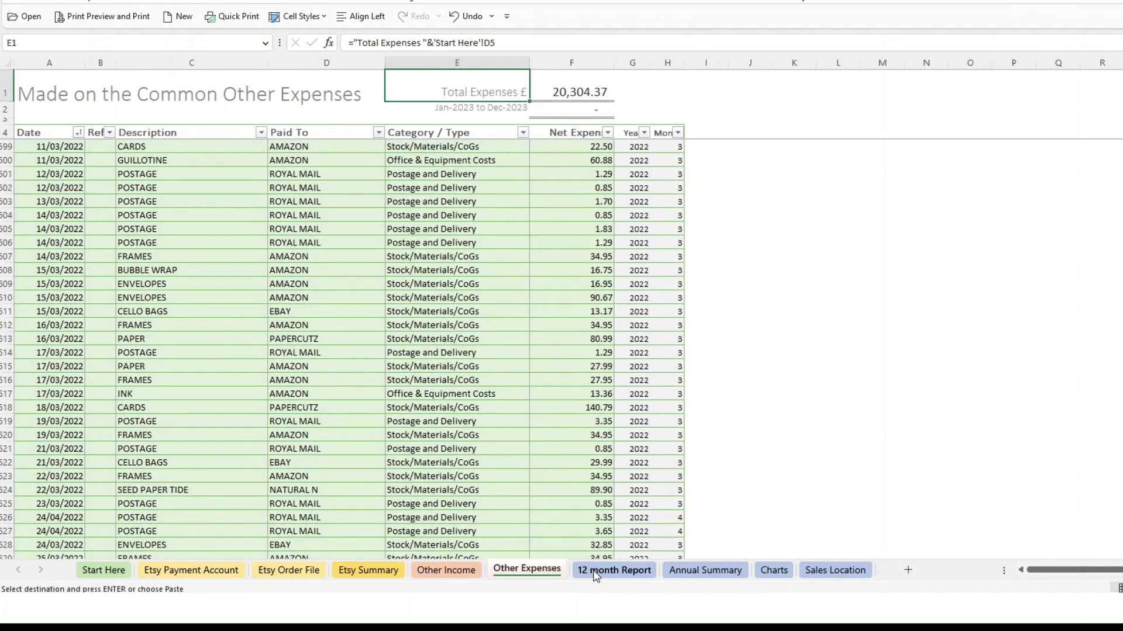
click(614, 570)
click(137, 183)
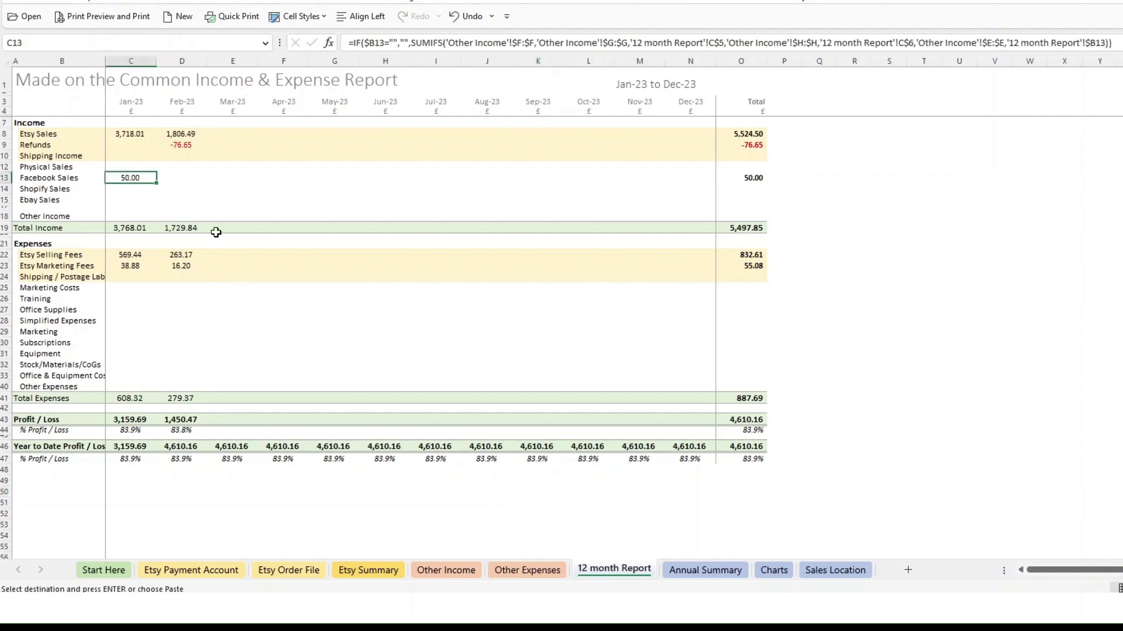
Enter 1/1/23 in the Annual Summary's J2 start date and verify Facebook Sales shows 50.00.
click(706, 570)
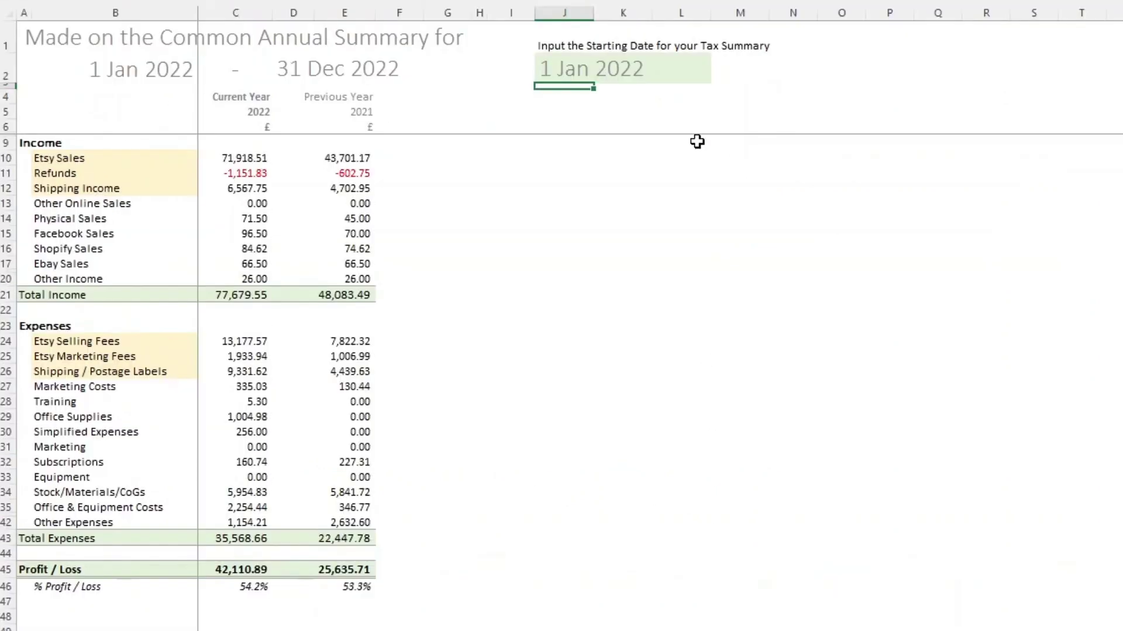
click(616, 73)
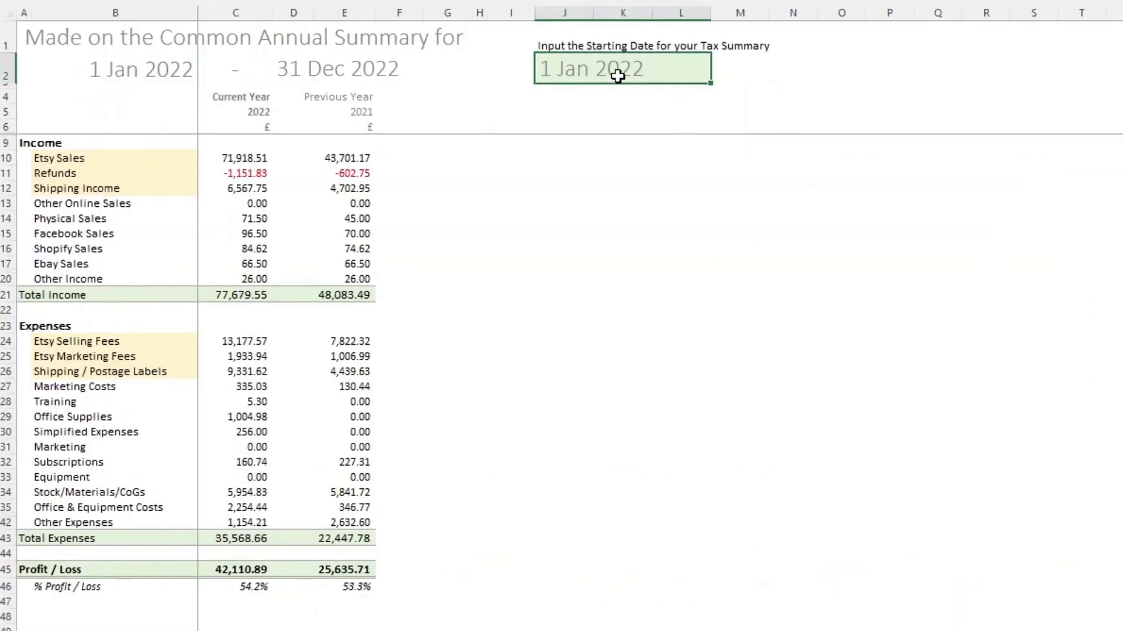
text(1/1/23)
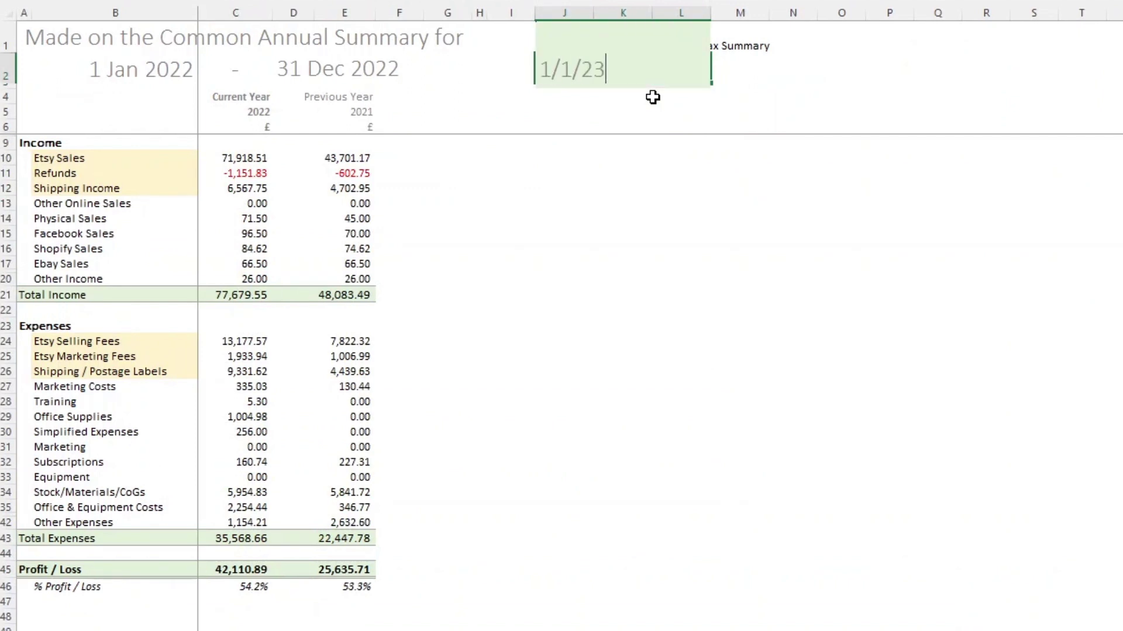
key(Return)
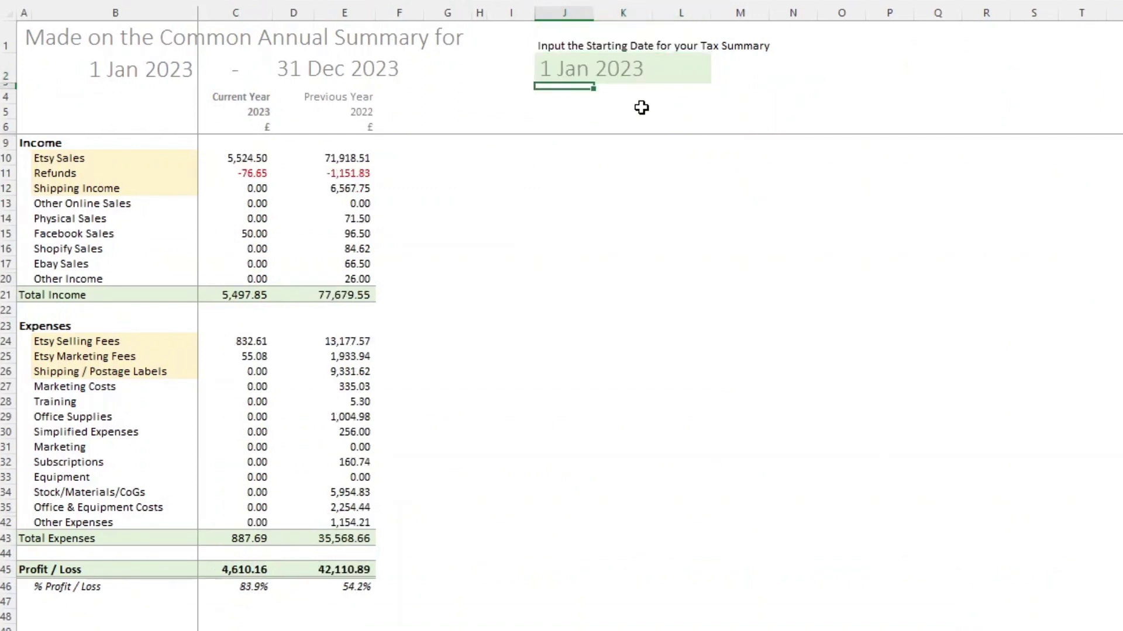
click(258, 234)
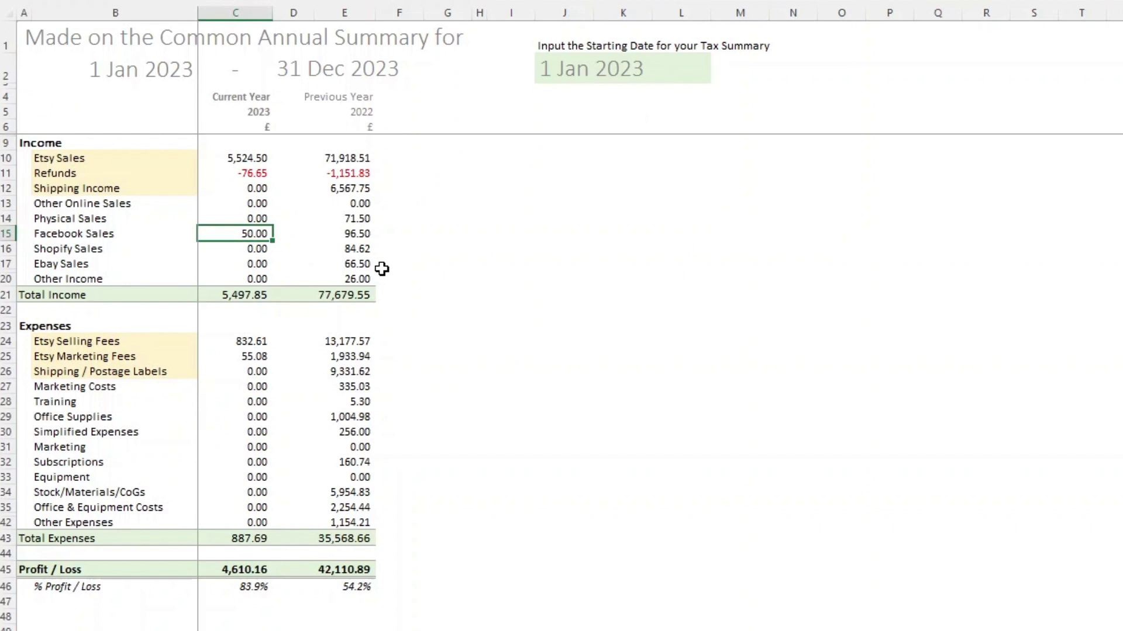